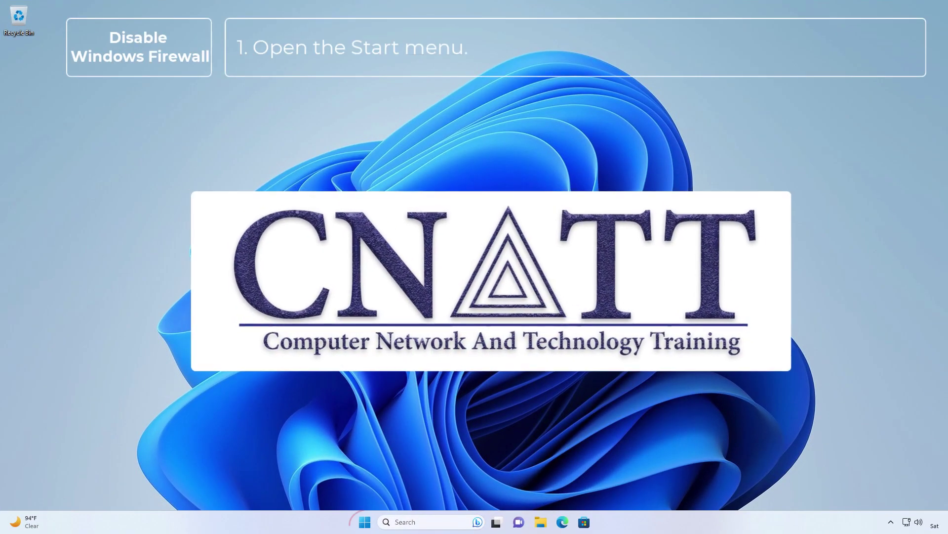
Launch Windows Security from a Start menu search for 'windows security'.
{"action": "left_click", "coordinate": [363, 521]}
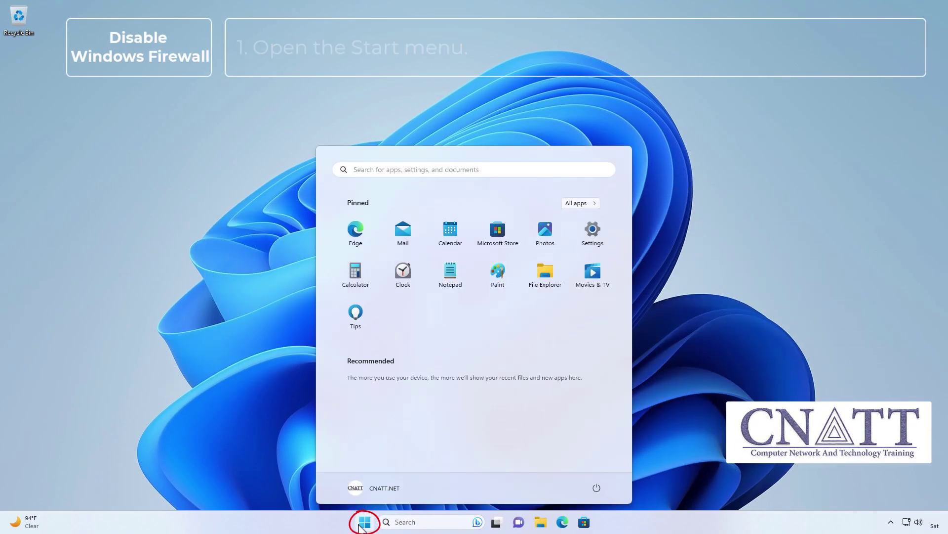
{"action": "type", "text": "wind"}
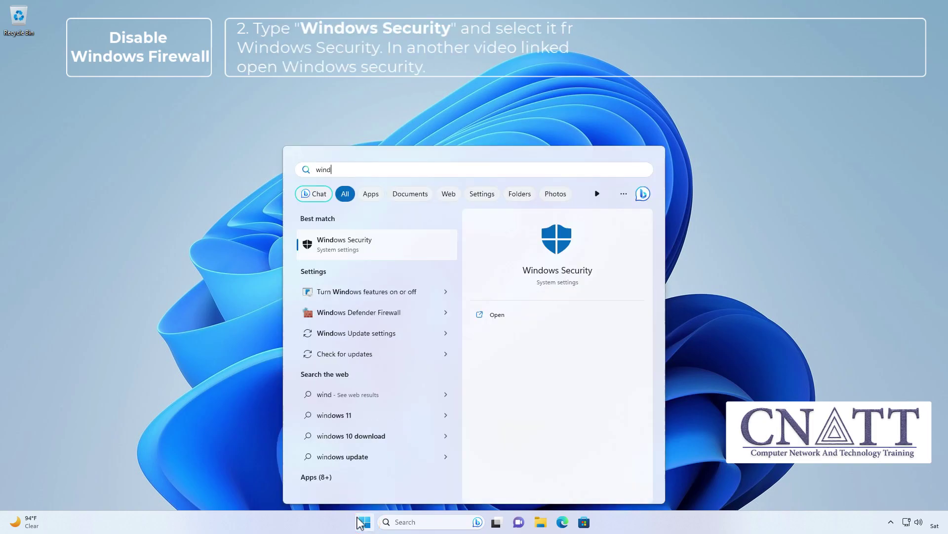
{"action": "type", "text": "ows s"}
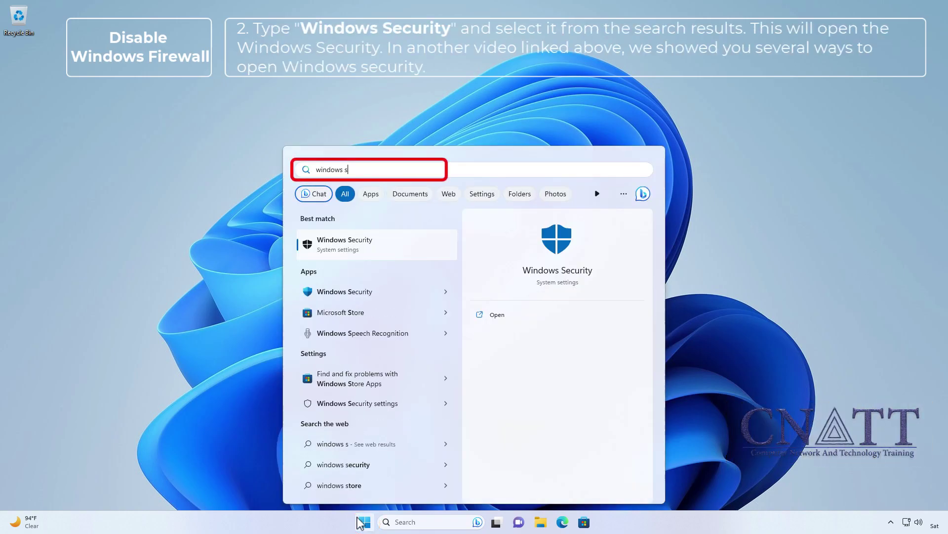
{"action": "type", "text": "ecurity"}
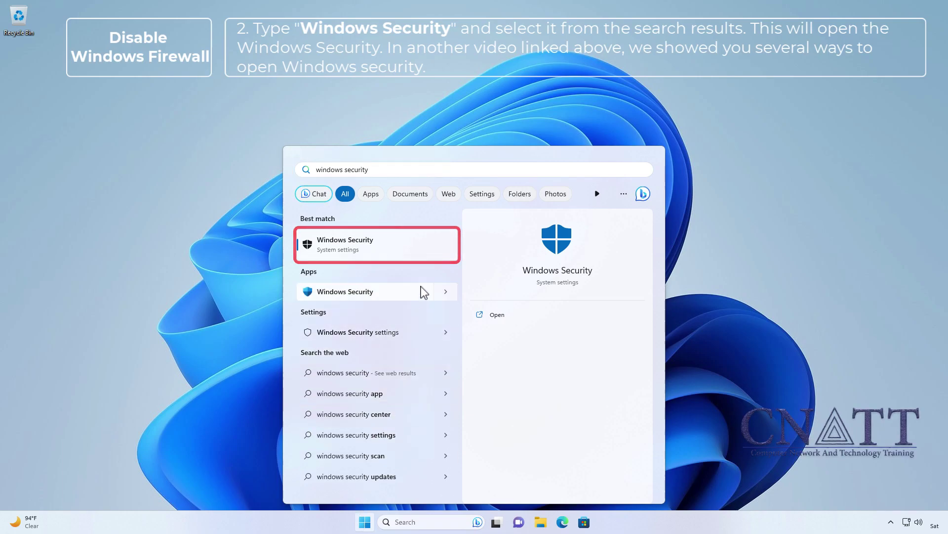
{"action": "left_click", "coordinate": [432, 250]}
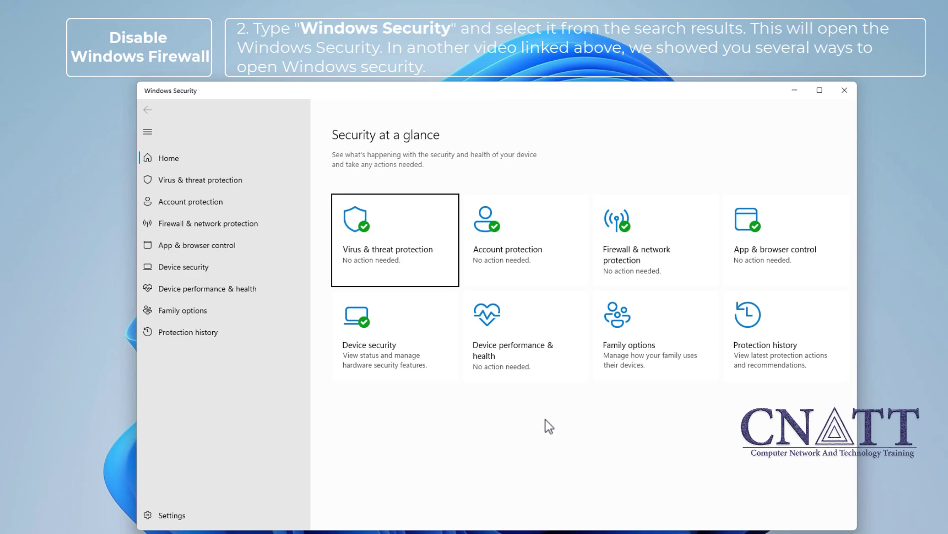
Go to the Firewall & network protection page.
{"action": "left_click", "coordinate": [238, 227]}
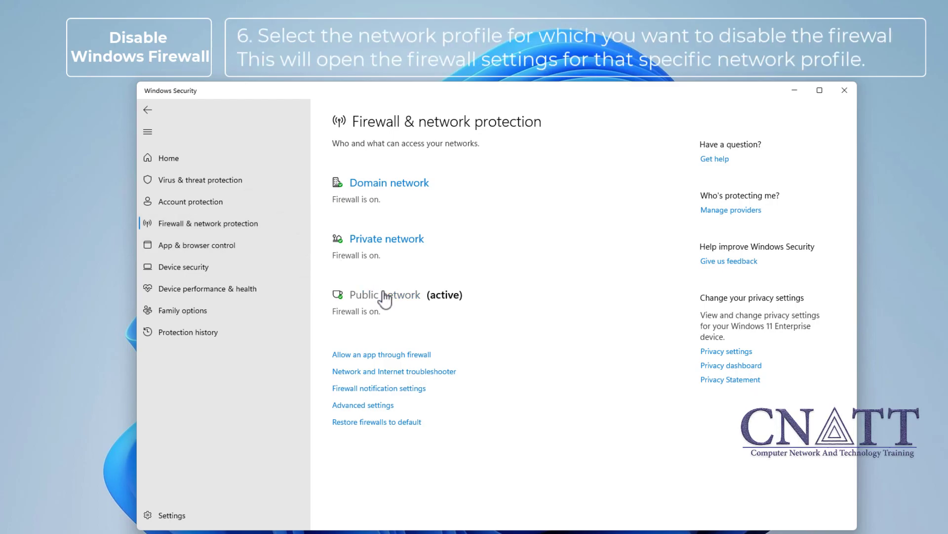
Switch the Public network's Microsoft Defender Firewall off, approving the permission prompt.
{"action": "left_click", "coordinate": [401, 305]}
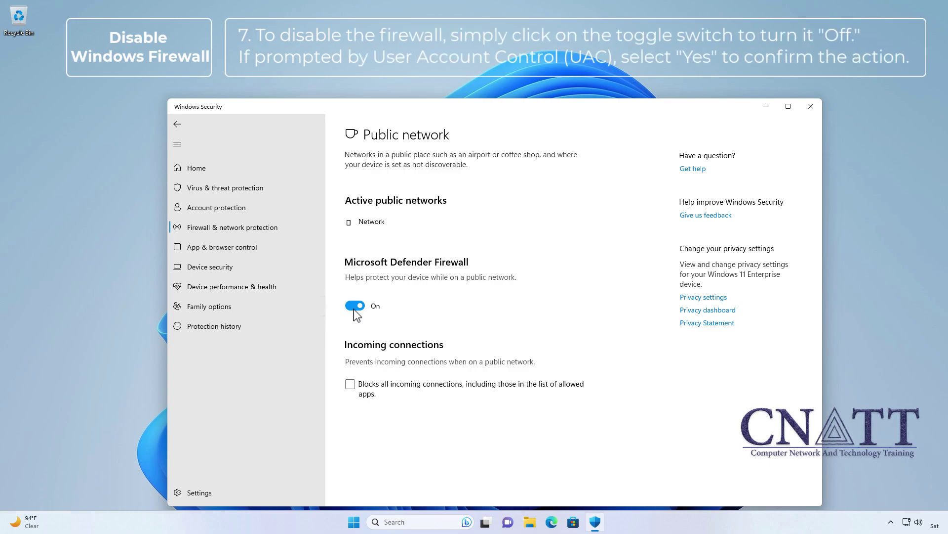
{"action": "left_click", "coordinate": [354, 308]}
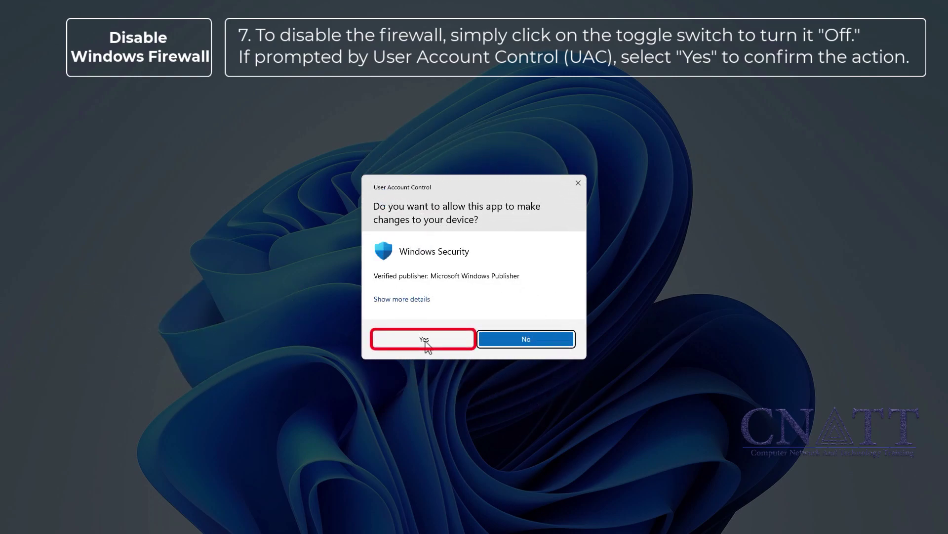
{"action": "left_click", "coordinate": [425, 342]}
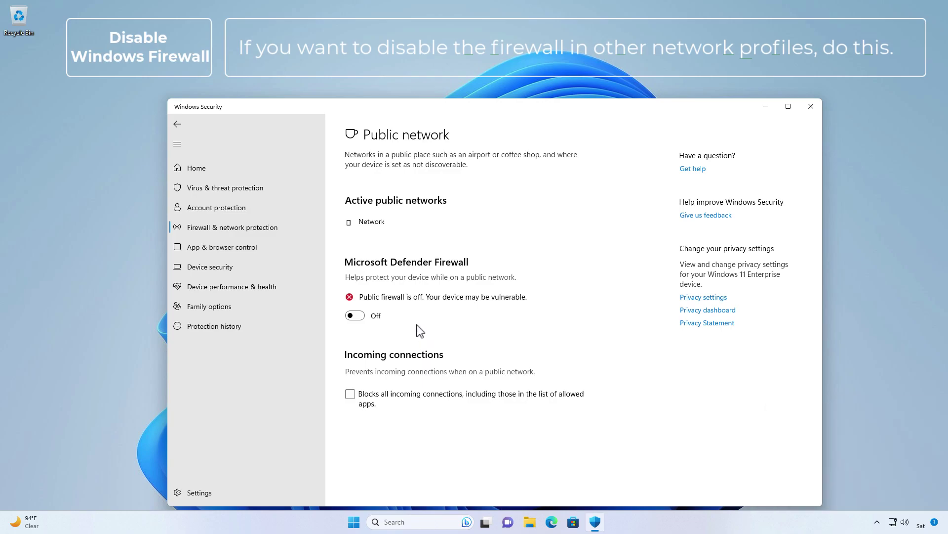
Turn off the Domain network firewall and approve the permission prompt.
{"action": "left_click", "coordinate": [178, 130]}
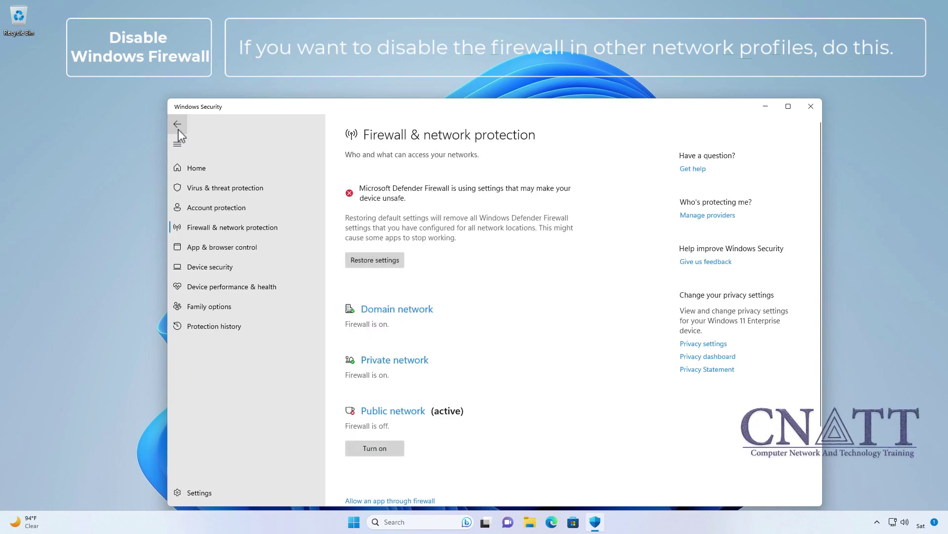
{"action": "left_click", "coordinate": [404, 320]}
{"action": "left_click", "coordinate": [357, 295]}
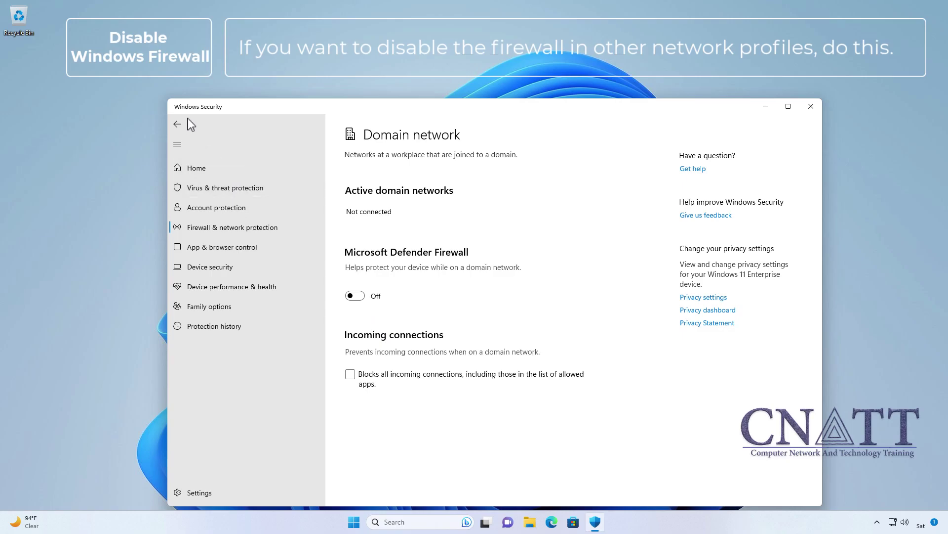
{"action": "left_click", "coordinate": [179, 124]}
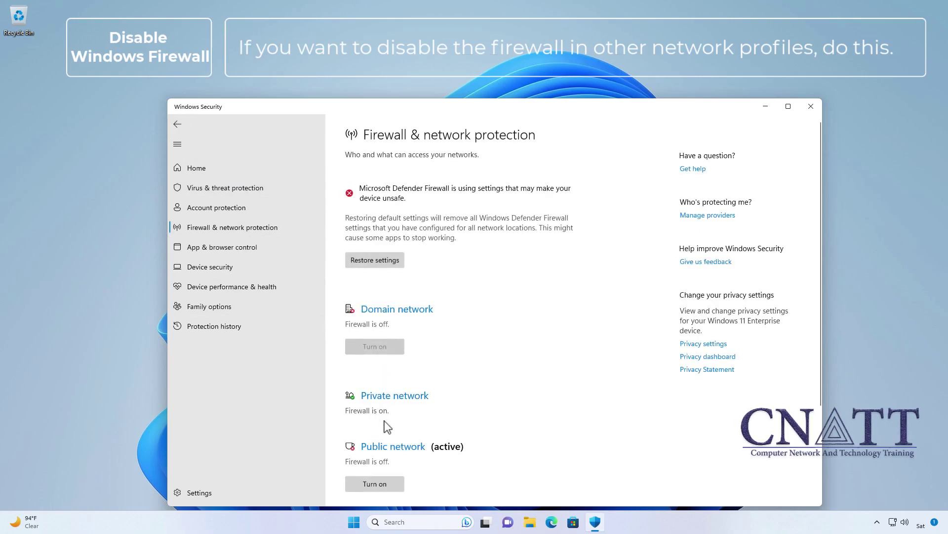
Turn off the Private network firewall, then close Windows Security.
{"action": "left_click", "coordinate": [401, 398]}
{"action": "left_click", "coordinate": [356, 305]}
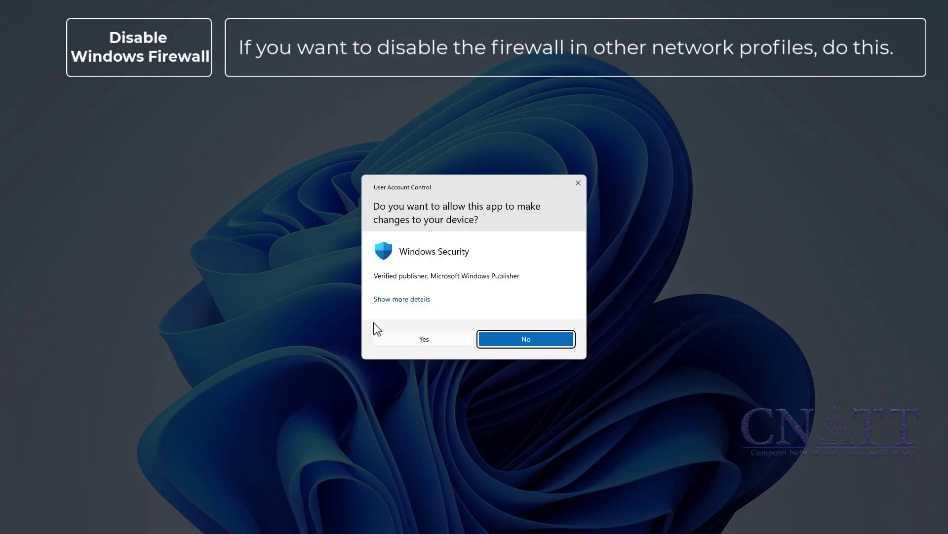
{"action": "left_click", "coordinate": [386, 344]}
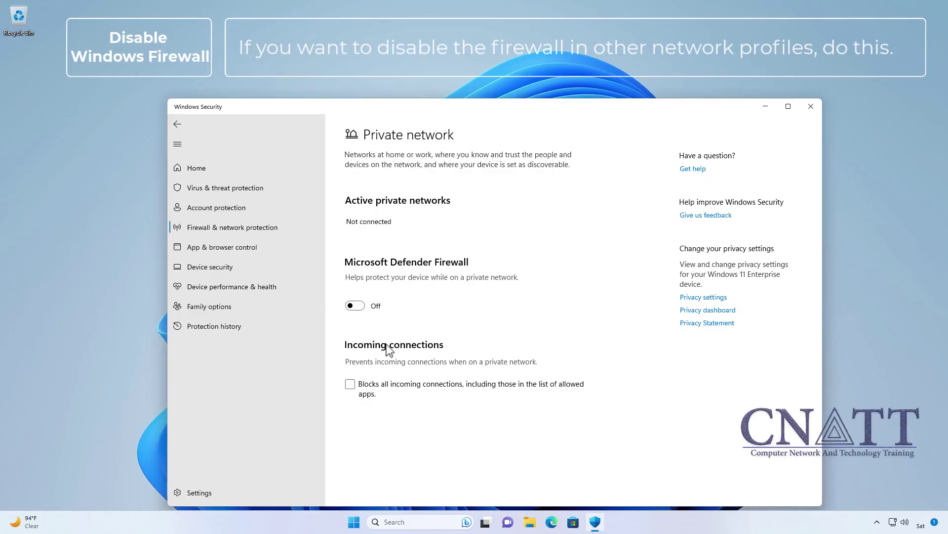
{"action": "left_click", "coordinate": [178, 124]}
{"action": "scroll", "coordinate": [563, 337], "scroll_direction": "down", "scroll_amount": 2}
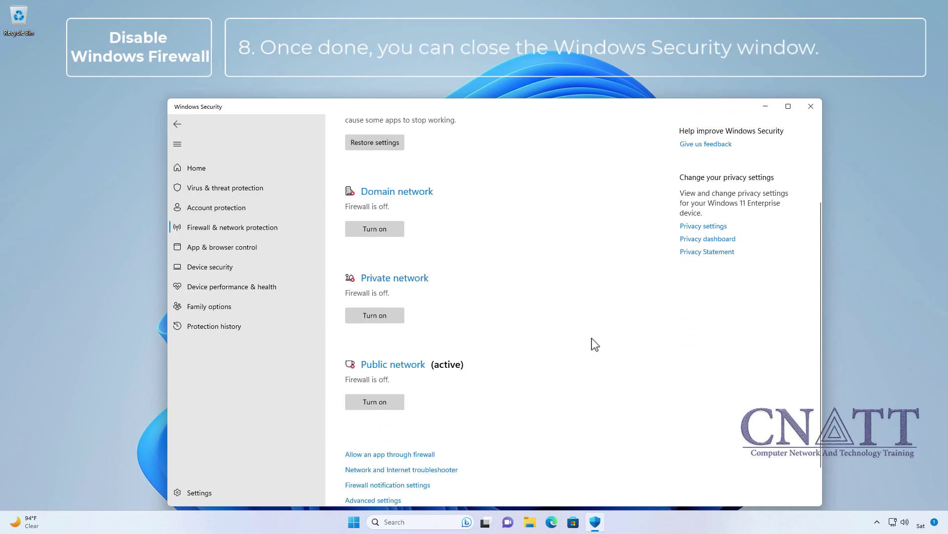
{"action": "left_click", "coordinate": [811, 106]}
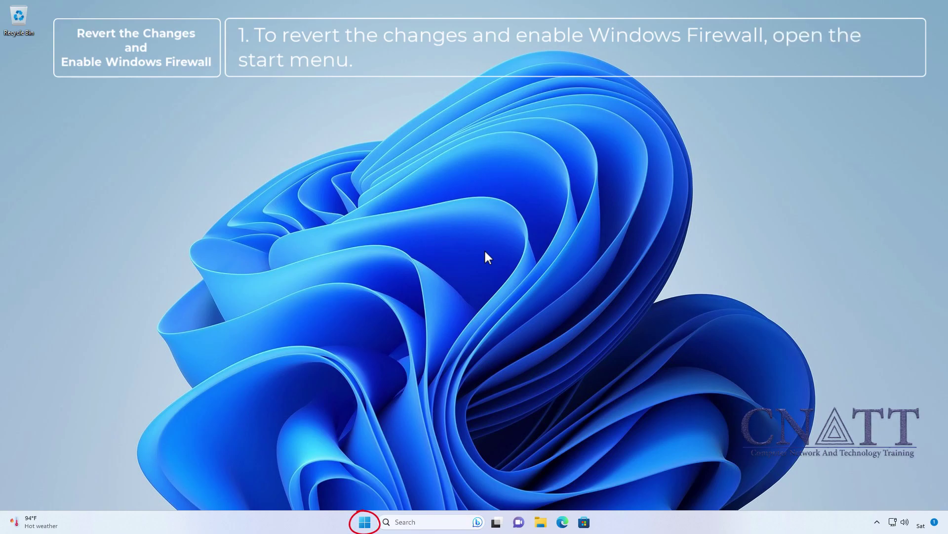
Relaunch Windows Security from a Start menu search for 'windows security'.
{"action": "left_click", "coordinate": [363, 522]}
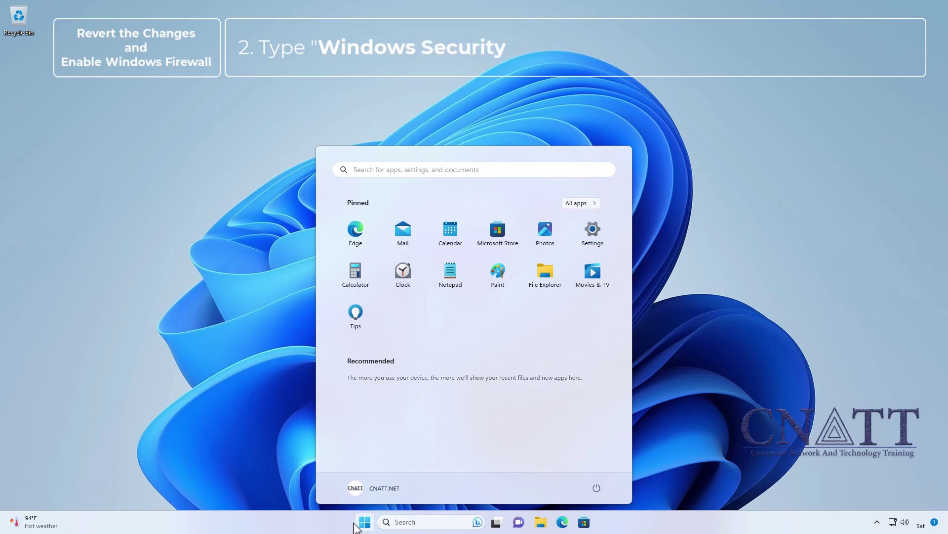
{"action": "type", "text": "windows "}
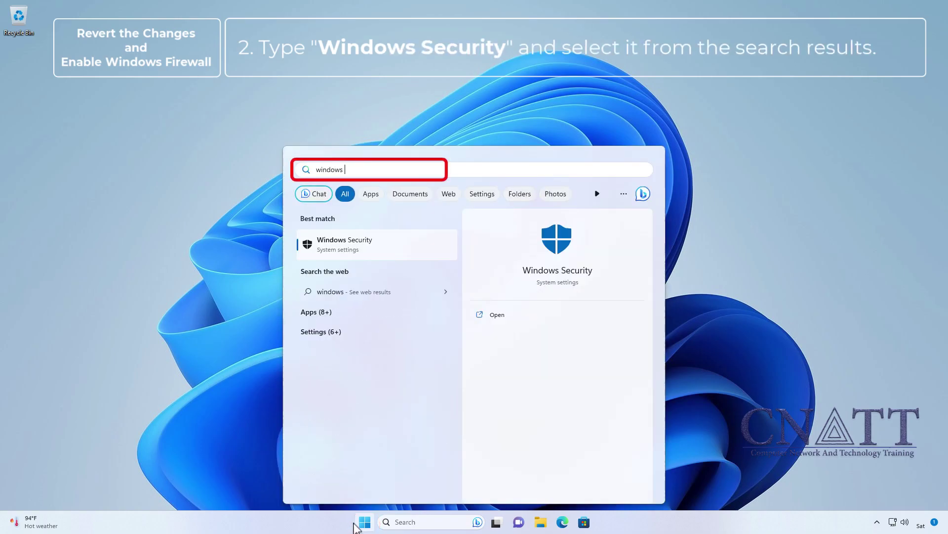
{"action": "type", "text": "securi"}
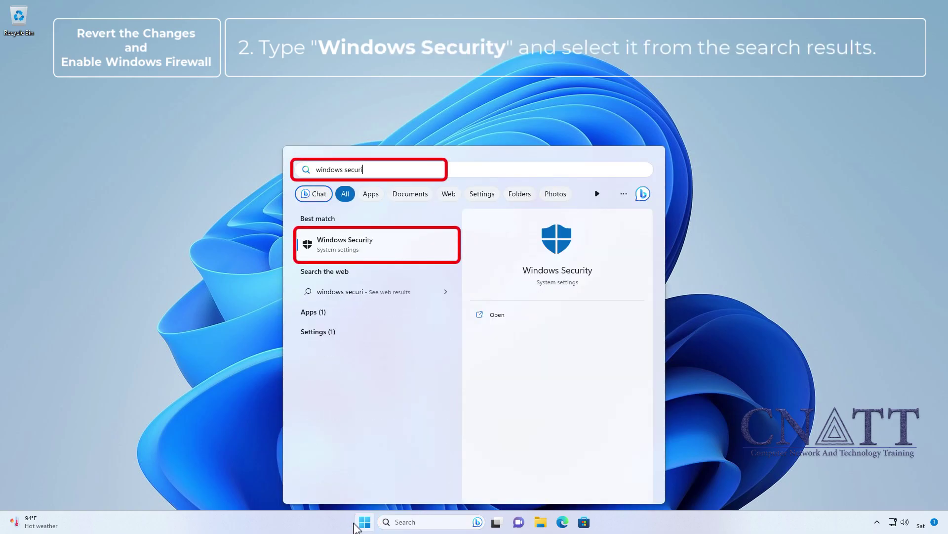
{"action": "type", "text": "ty"}
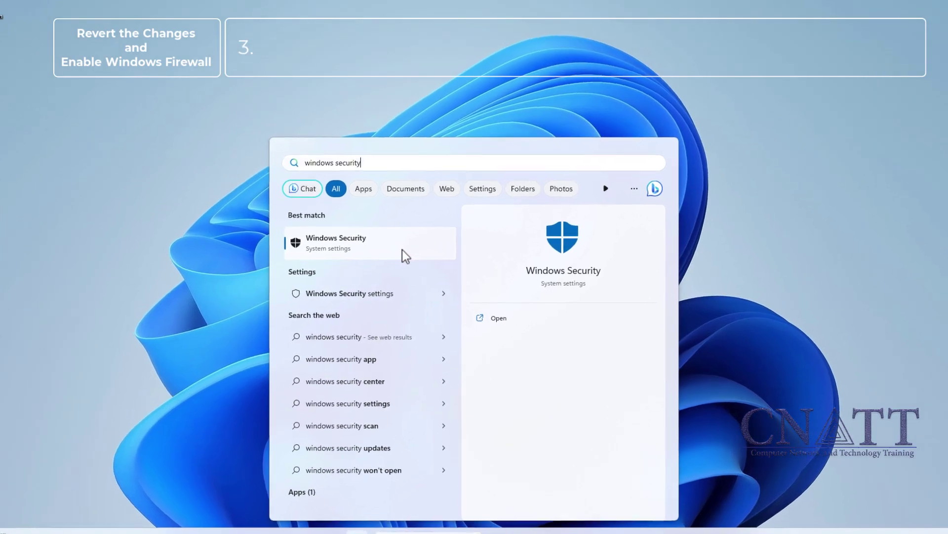
{"action": "left_click", "coordinate": [403, 250]}
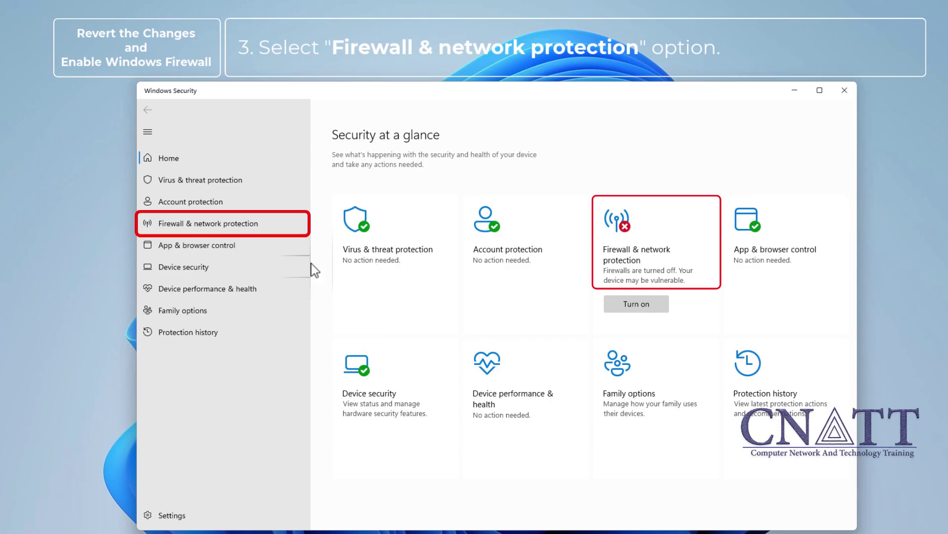
Turn the Domain, Private and Public firewalls back on, approving each permission prompt.
{"action": "left_click", "coordinate": [248, 226]}
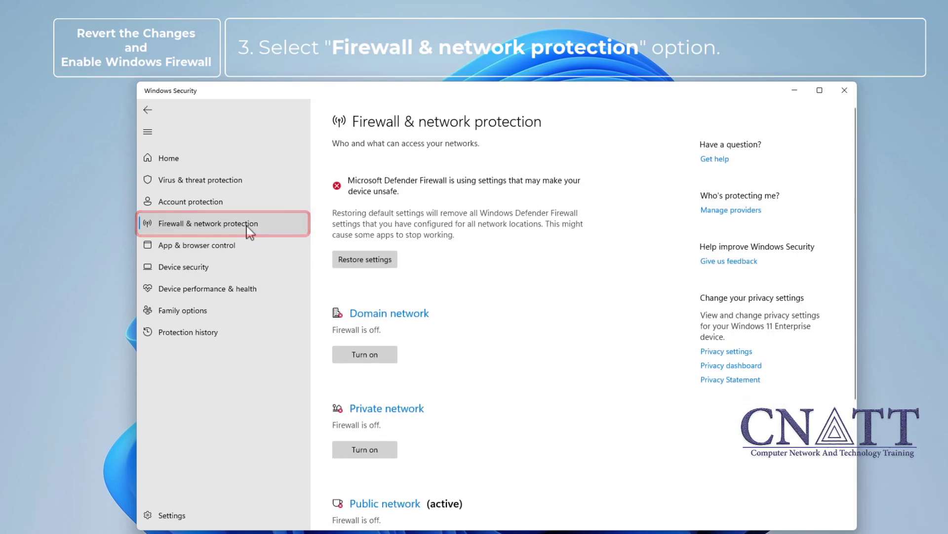
{"action": "scroll", "coordinate": [627, 309], "scroll_direction": "down", "scroll_amount": 3}
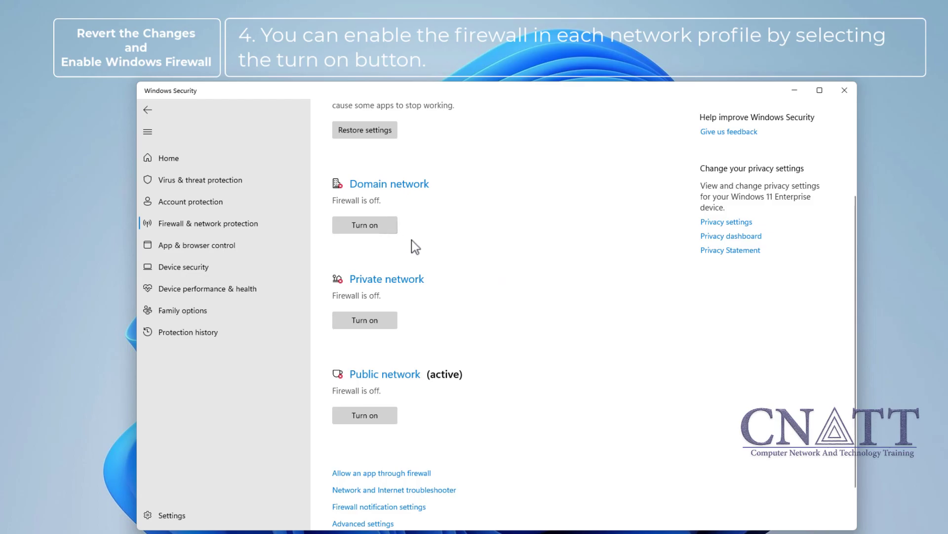
{"action": "left_click", "coordinate": [390, 233]}
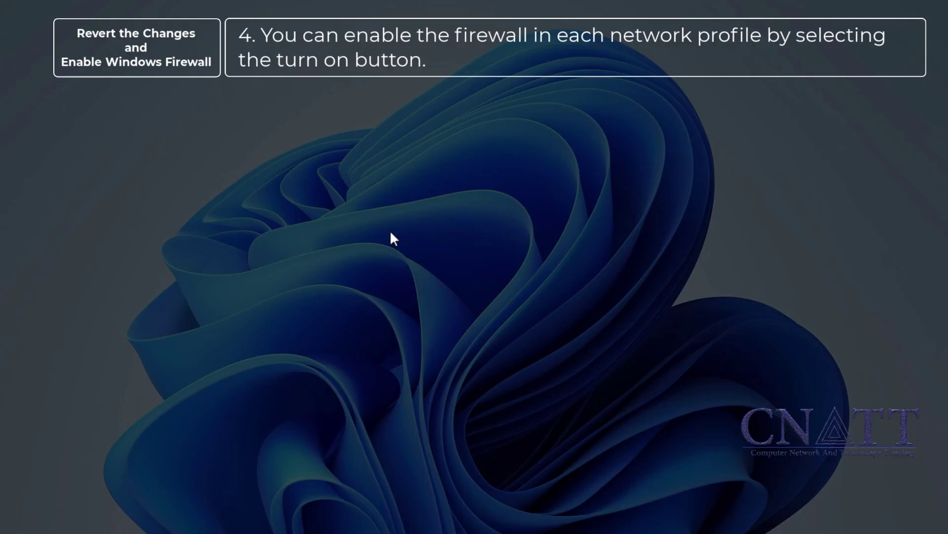
{"action": "left_click", "coordinate": [443, 352]}
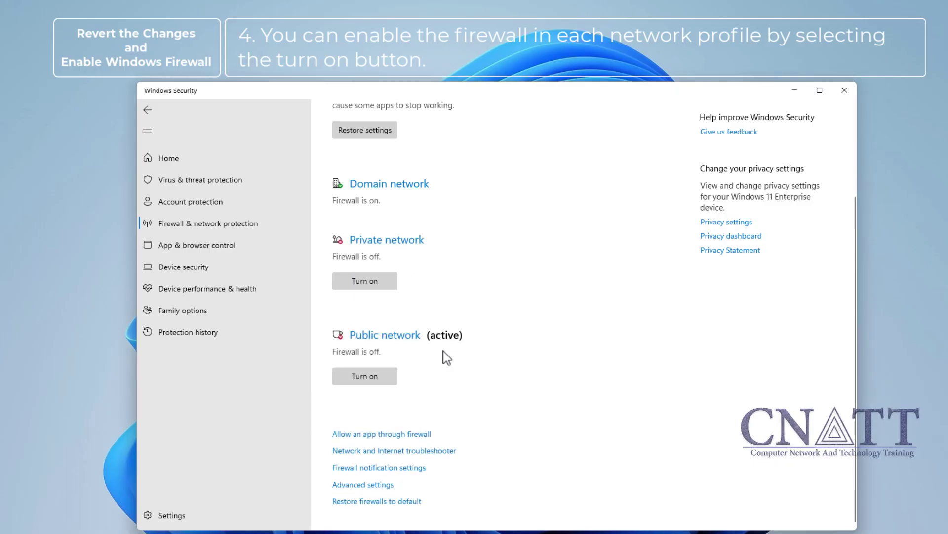
{"action": "left_click", "coordinate": [378, 286]}
{"action": "left_click", "coordinate": [427, 349]}
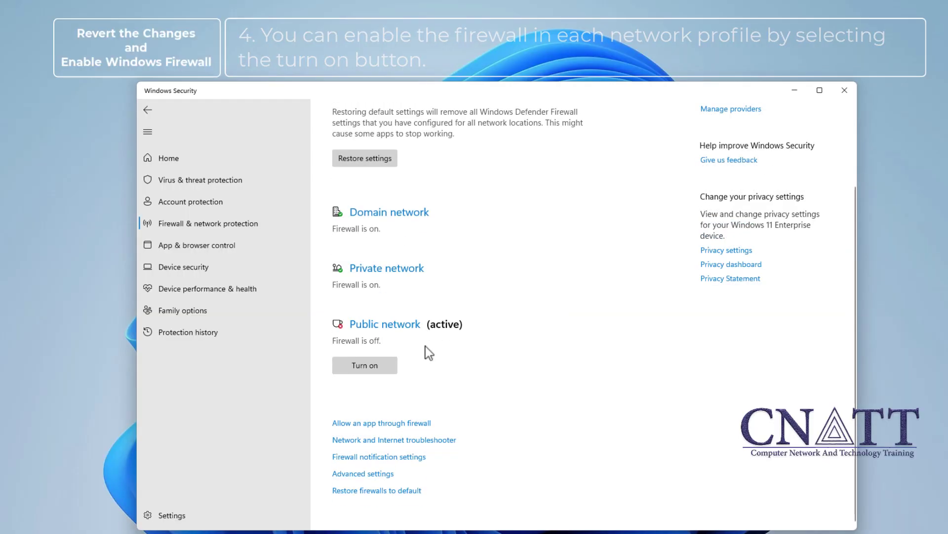
{"action": "left_click", "coordinate": [389, 371]}
{"action": "left_click", "coordinate": [402, 347]}
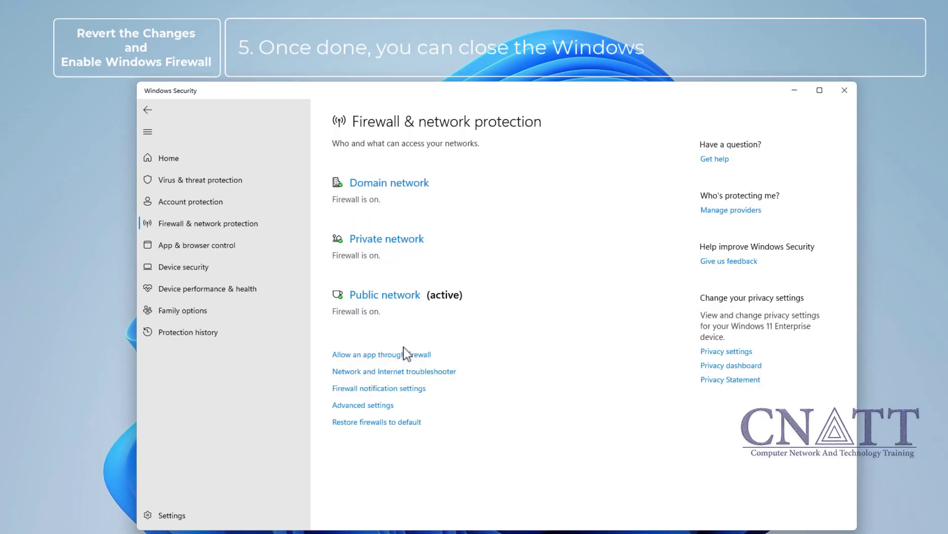